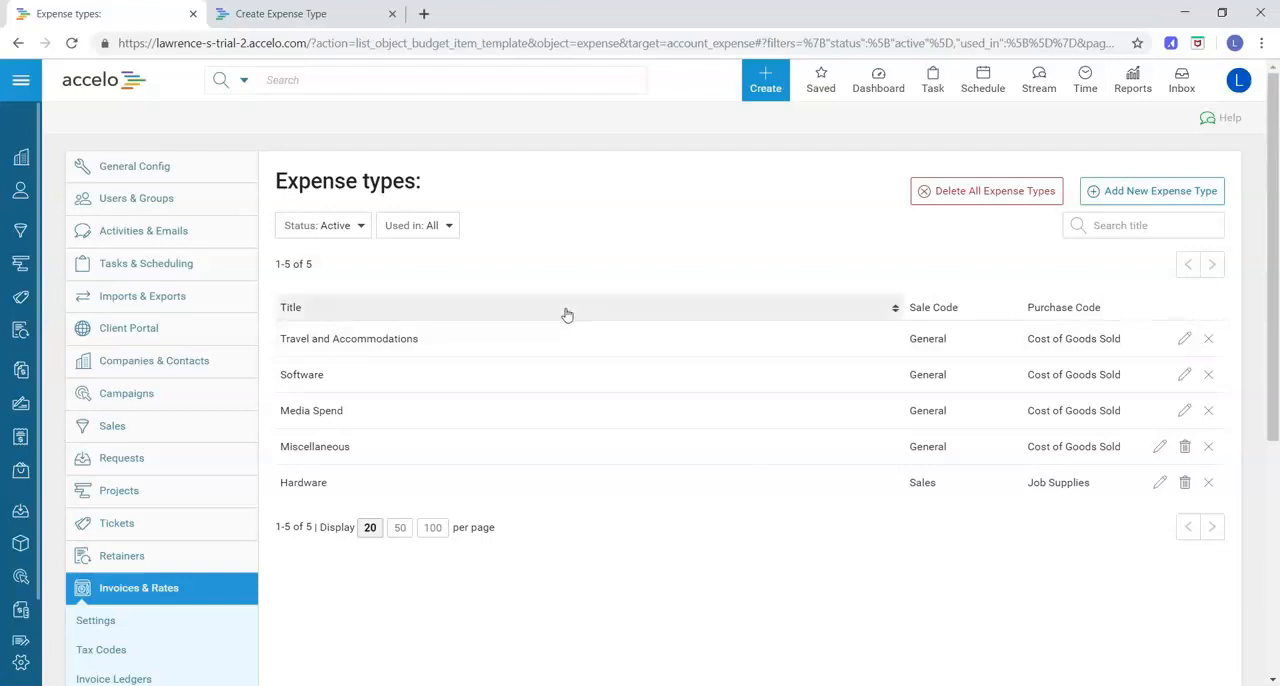
Open the form for a new expense type, then compare it with the Create Expense Type page in the other browser tab
click(1100, 204)
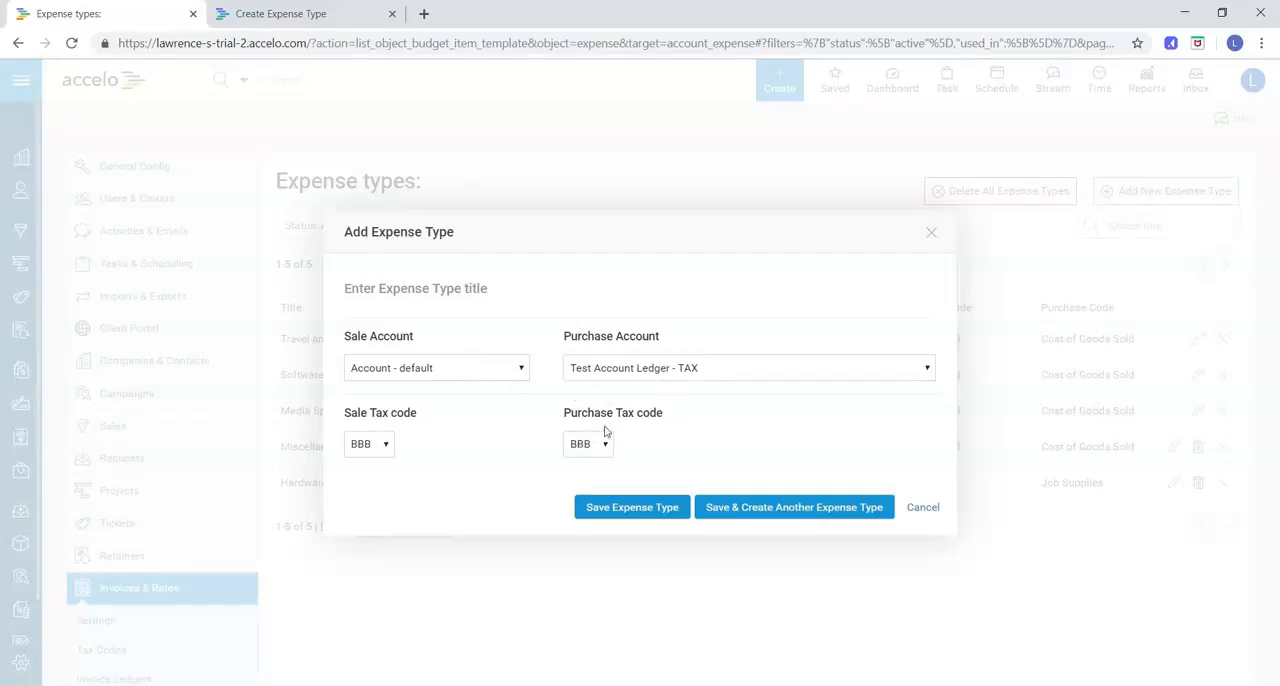
click(320, 14)
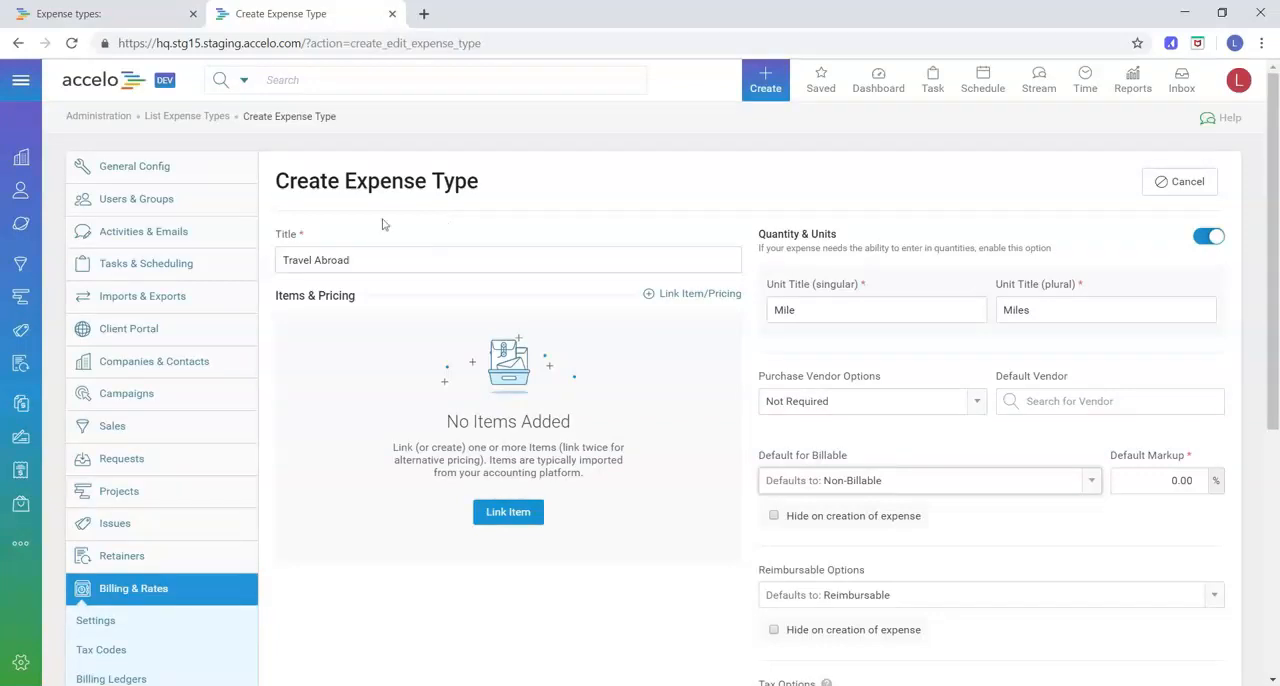
scroll(440, 285, down, 1)
scroll(430, 320, up, 1)
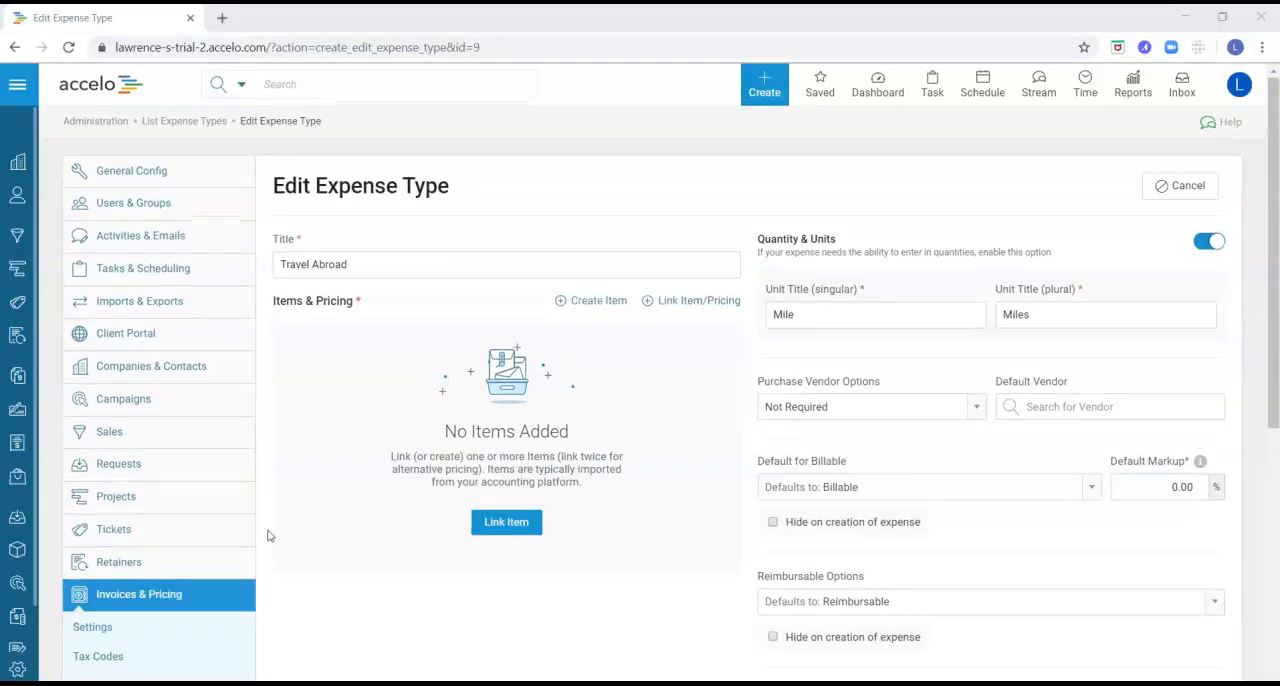
Link the Travel and Accommodations item to the Travel Abroad expense type
click(515, 530)
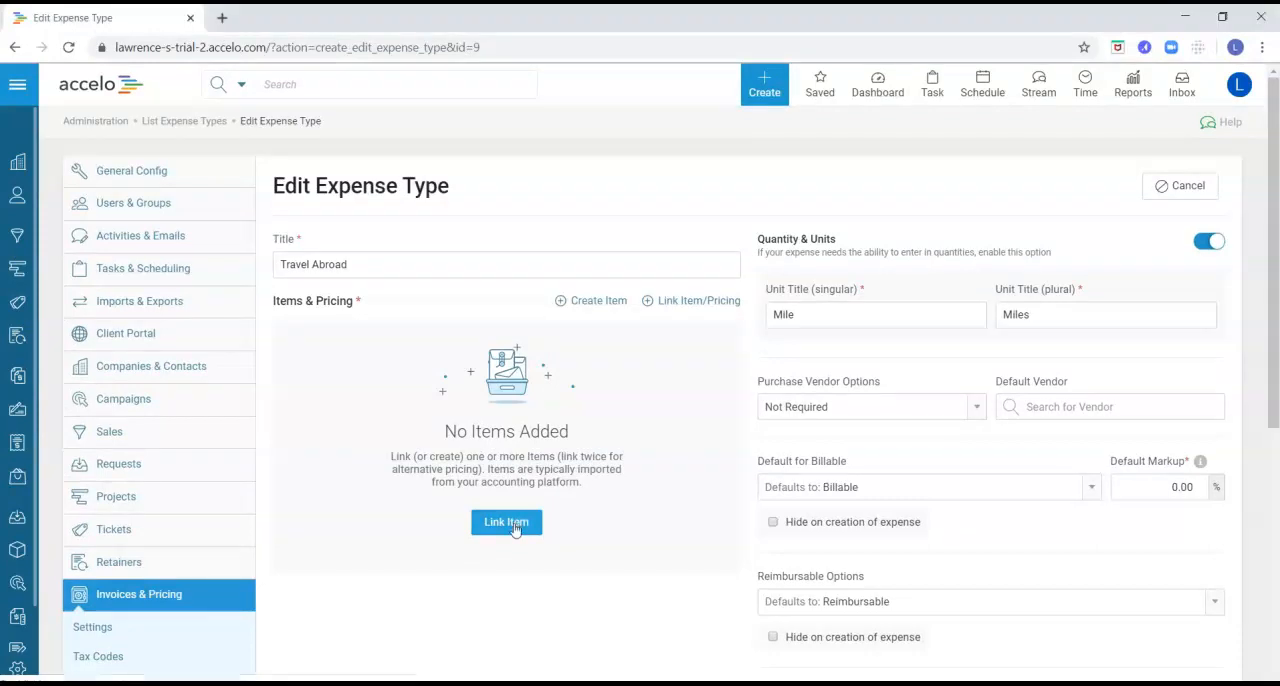
click(515, 528)
click(487, 365)
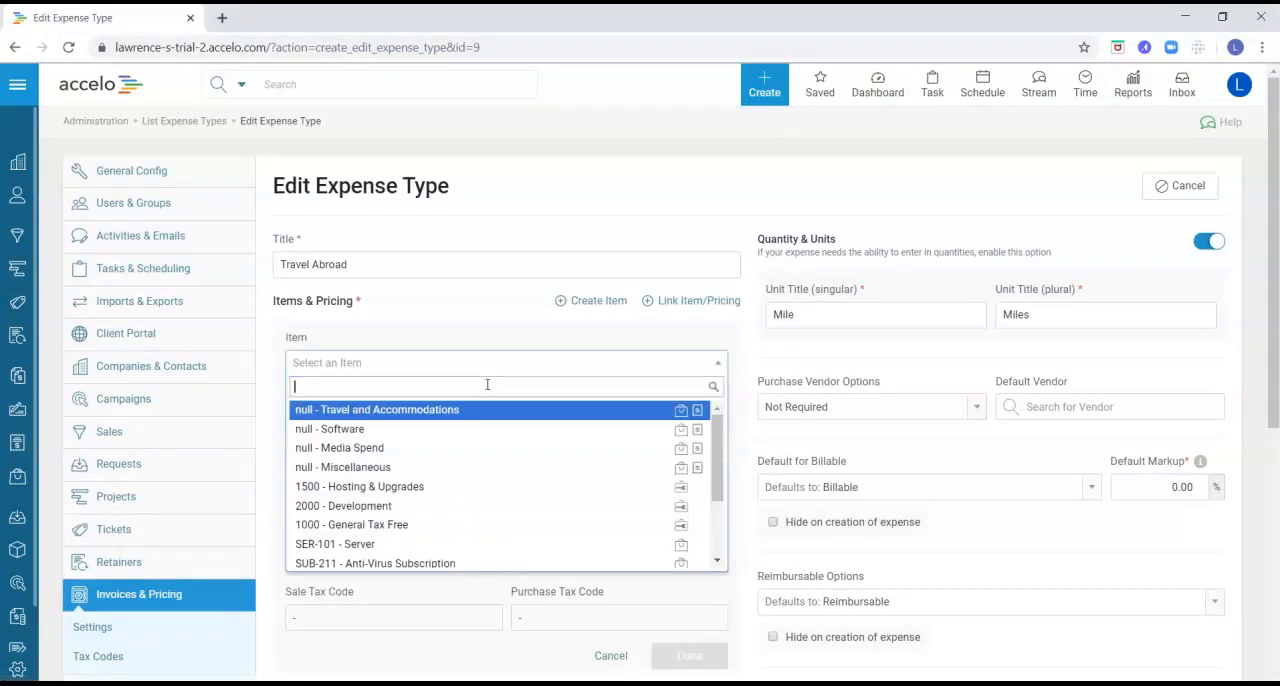
scroll(466, 430, down, 3)
scroll(475, 460, up, 2)
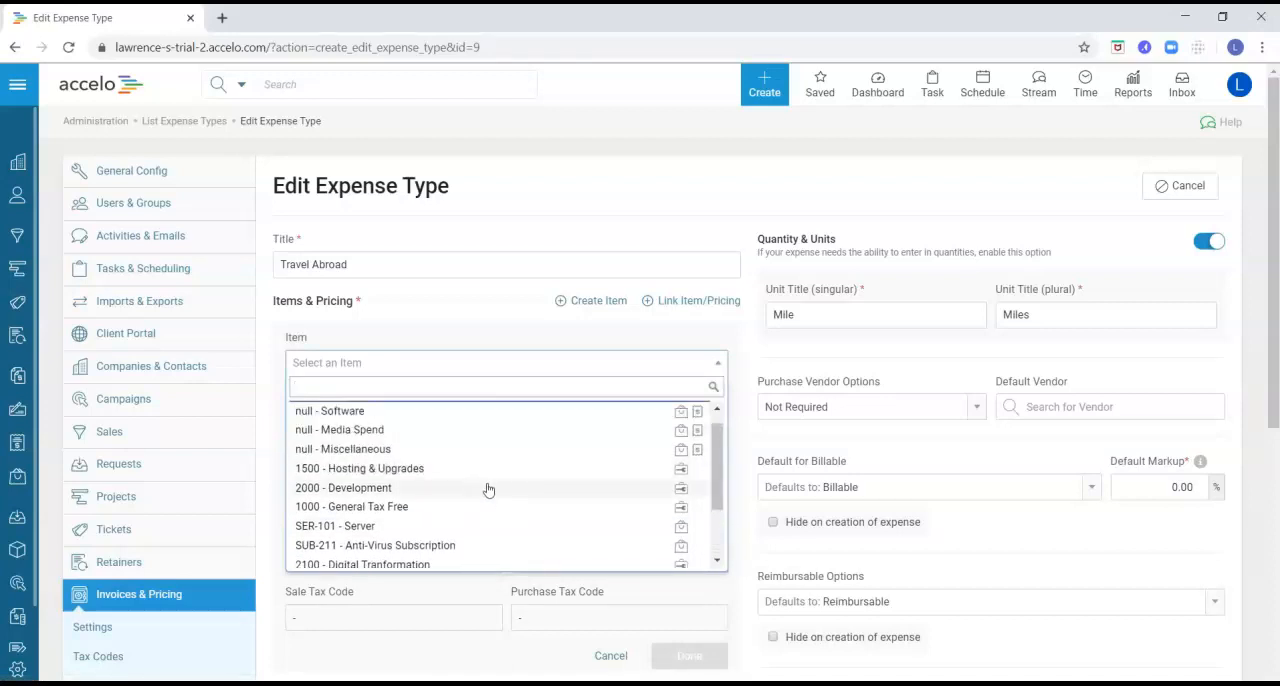
scroll(487, 486, up, 1)
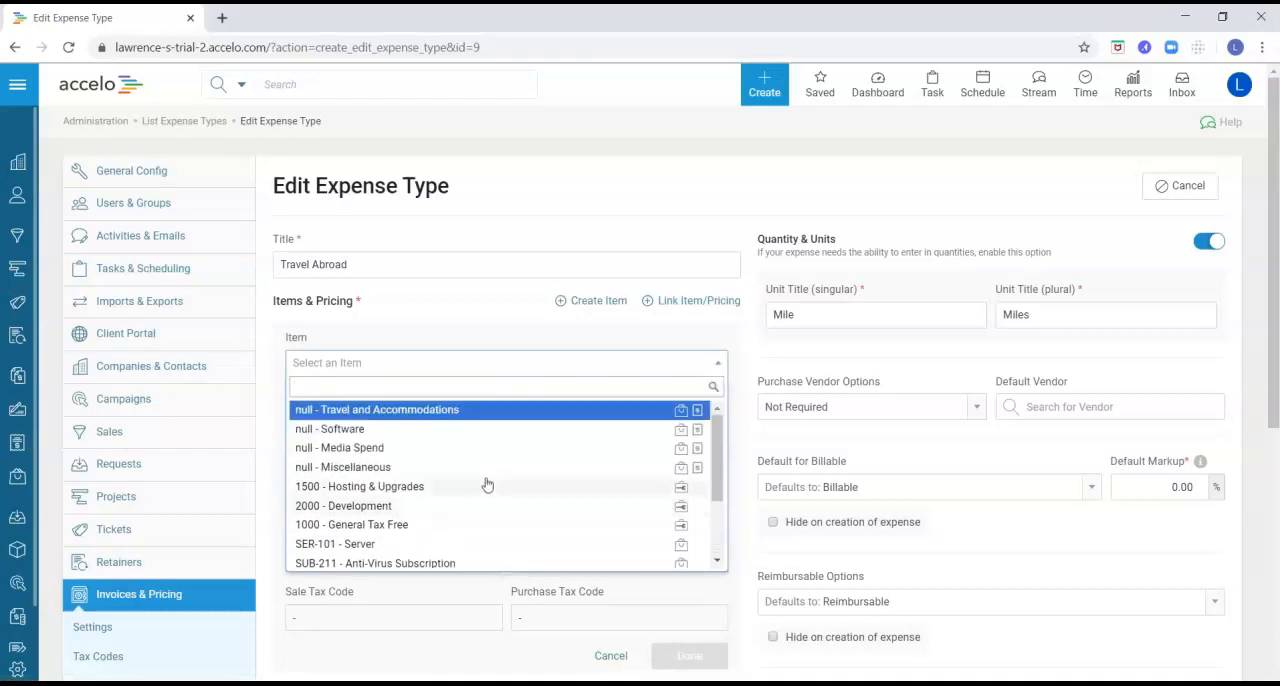
click(443, 418)
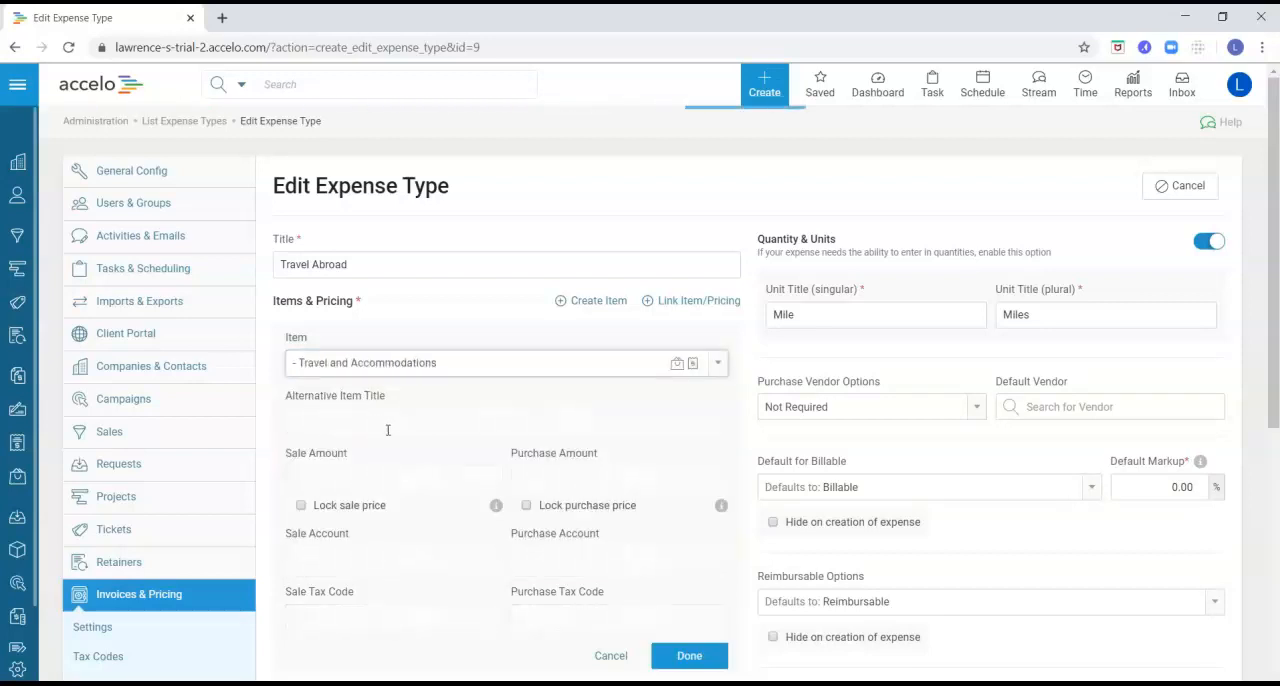
Set the linked item's sale amount to 100 and purchase amount to 50, and finish the item's pricing
scroll(400, 395, down, 1)
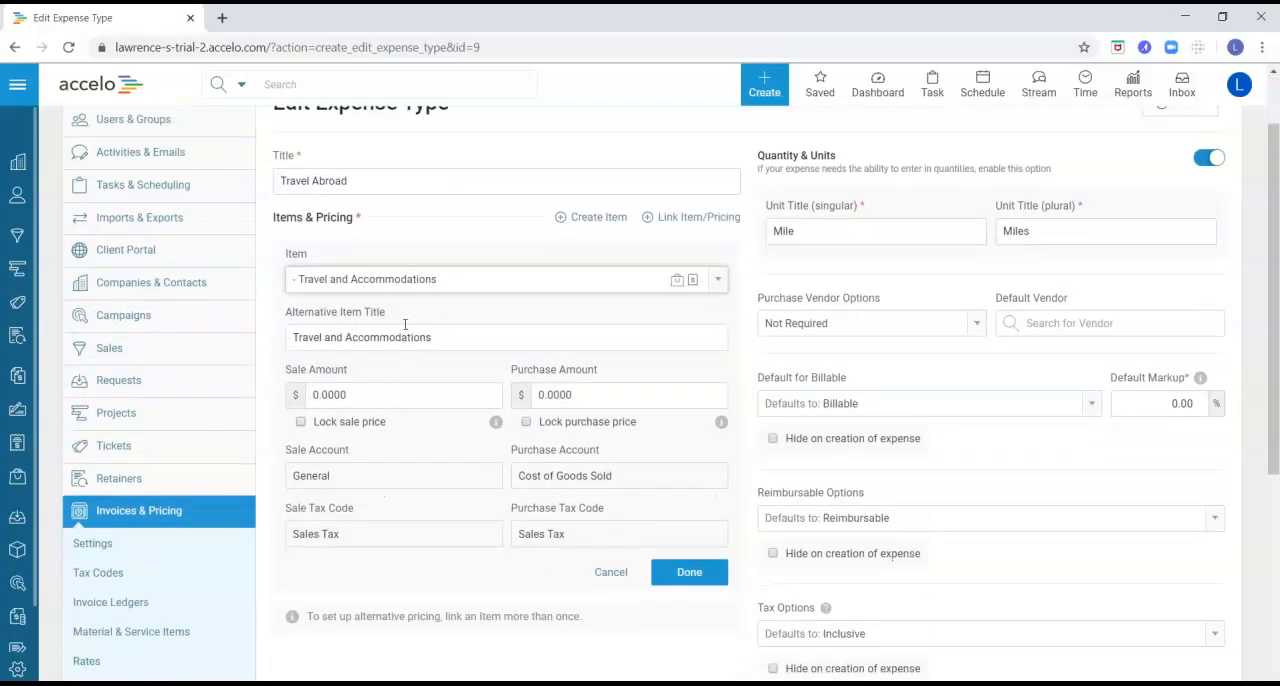
click(365, 395)
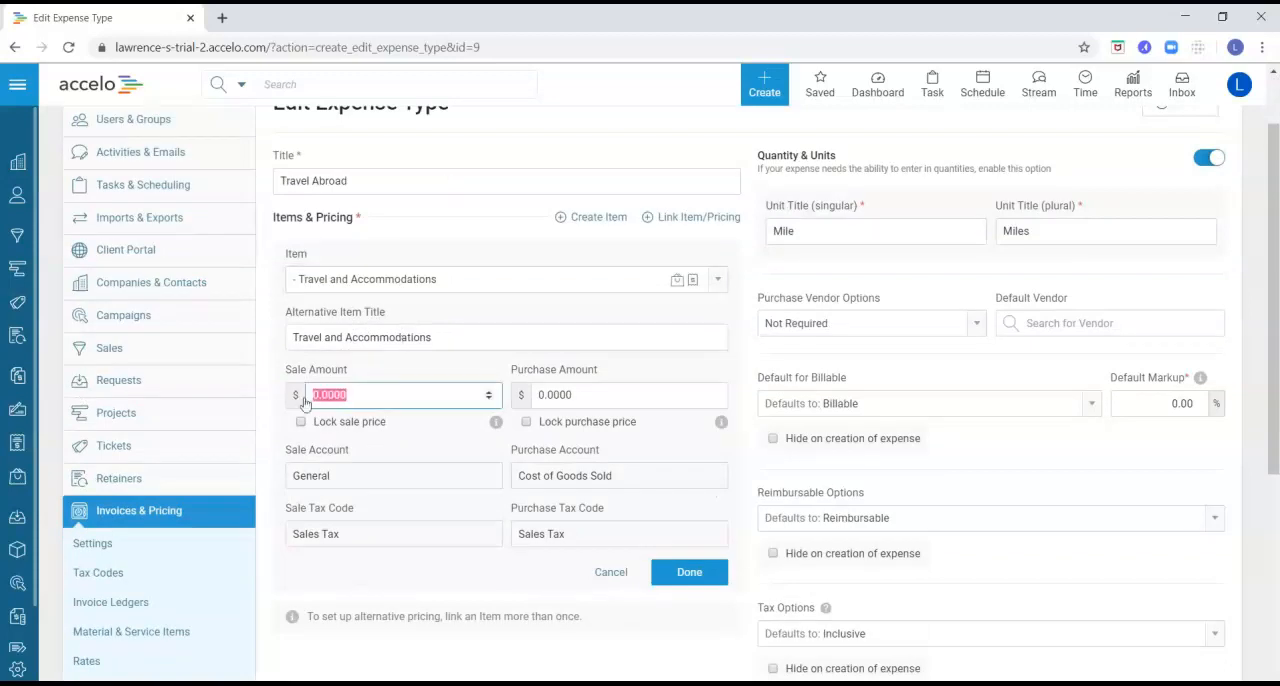
text(100)
click(594, 394)
drag(594, 394, 502, 384)
text(50)
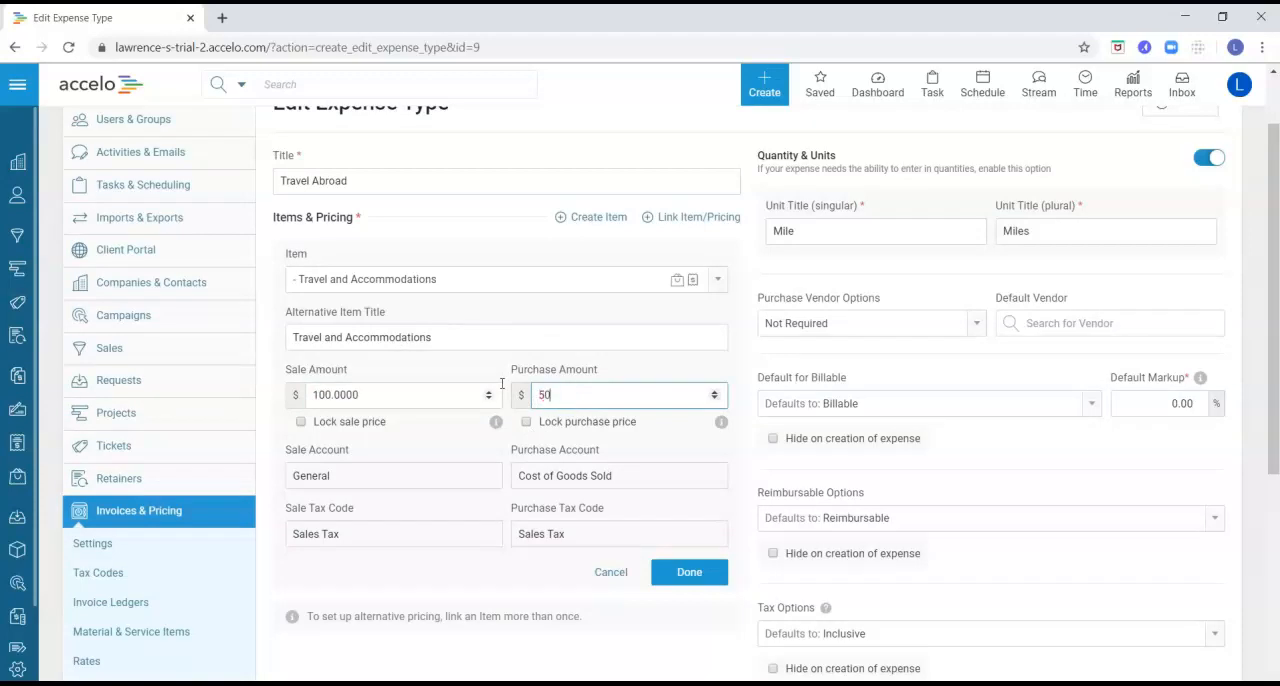
scroll(447, 428, down, 1)
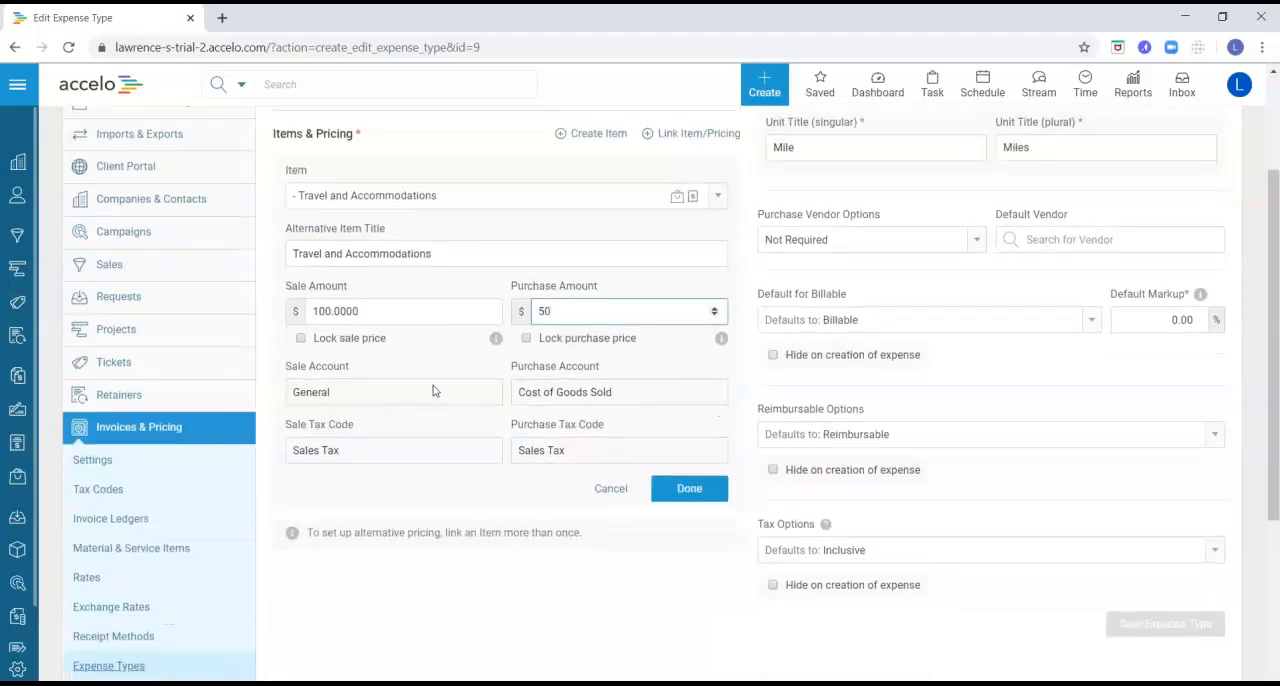
click(340, 451)
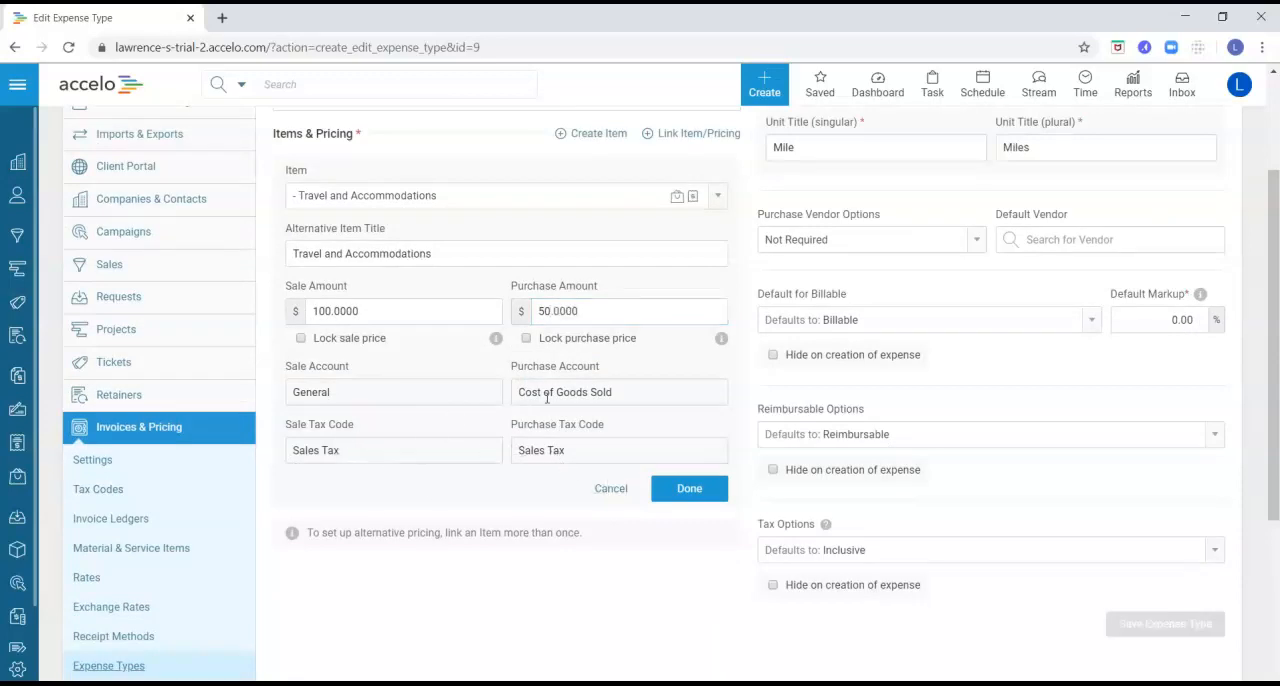
click(698, 496)
scroll(575, 510, up, 3)
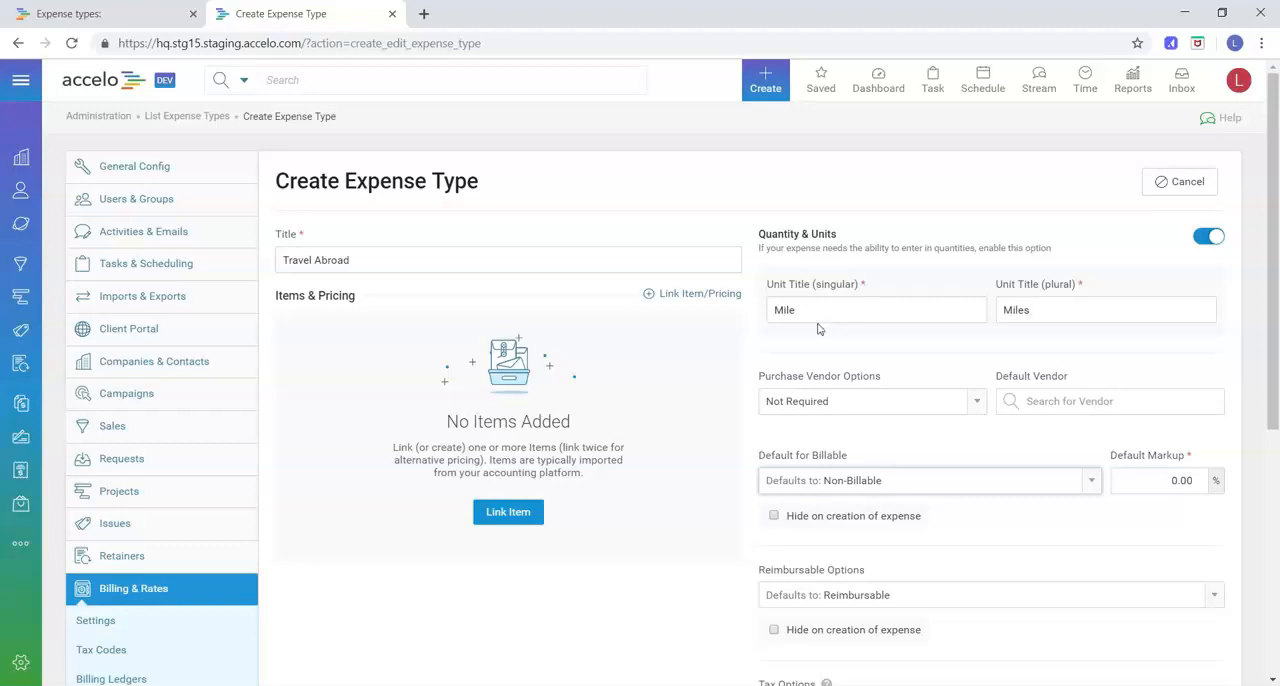
Check the purchase vendor choices for the Travel Abroad expense type, leaving the option at Not Required
scroll(826, 330, down, 1)
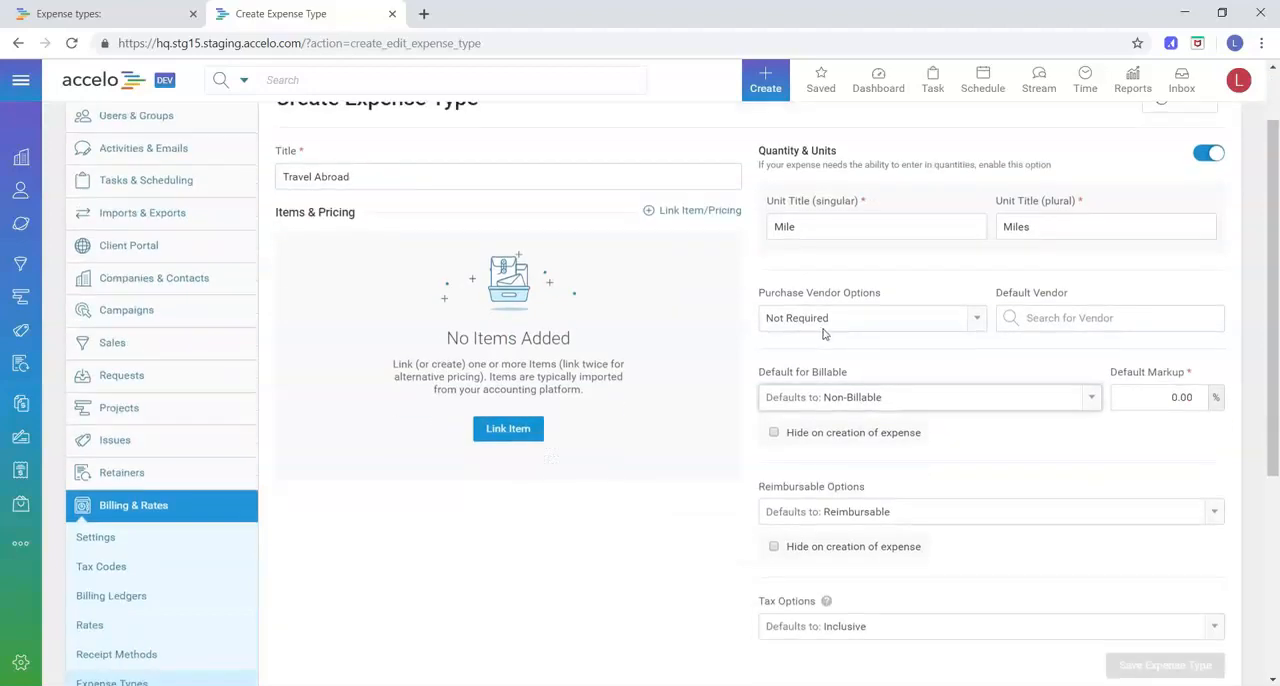
click(826, 320)
click(811, 299)
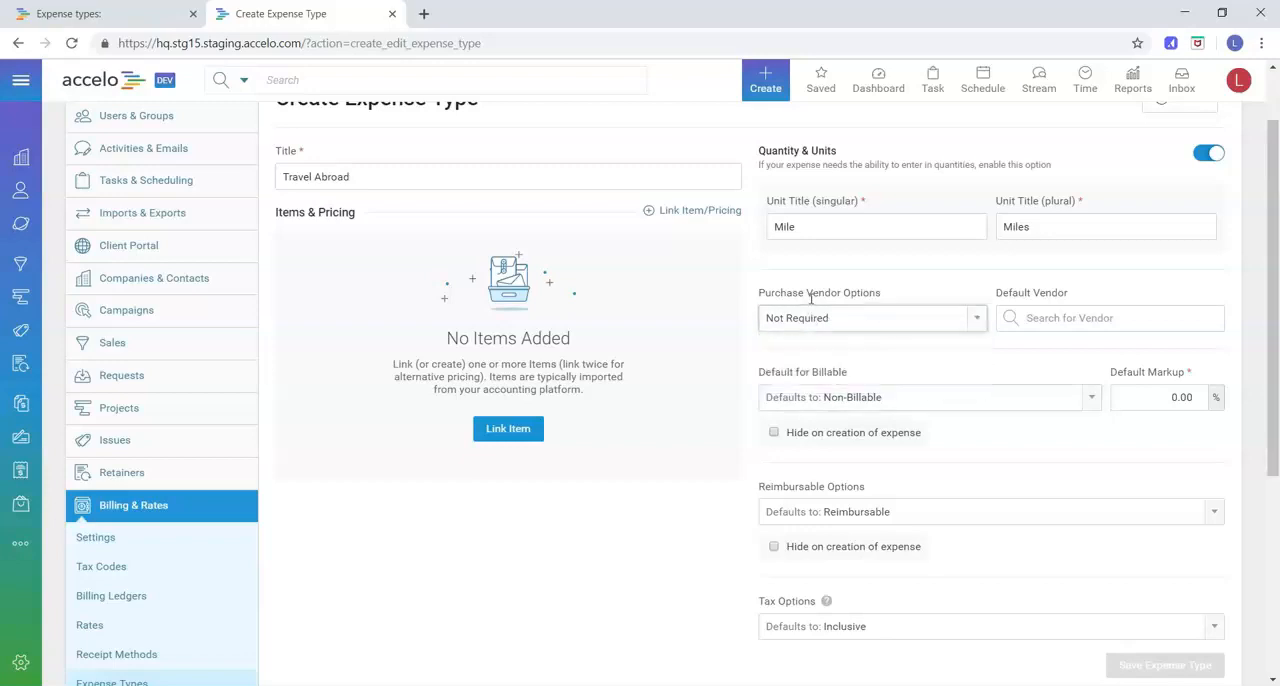
Set the expense type's billable default to Billable and its reimbursable default to Non-Reimbursable
scroll(811, 299, down, 1)
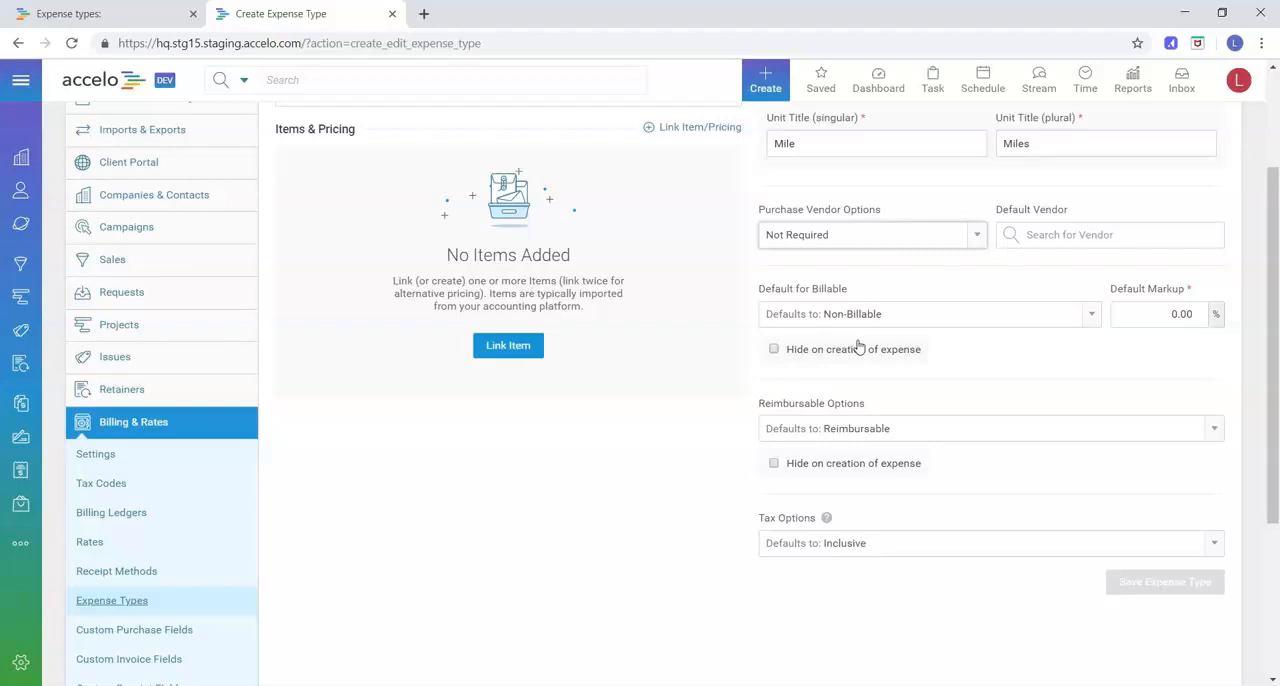
click(900, 318)
click(869, 340)
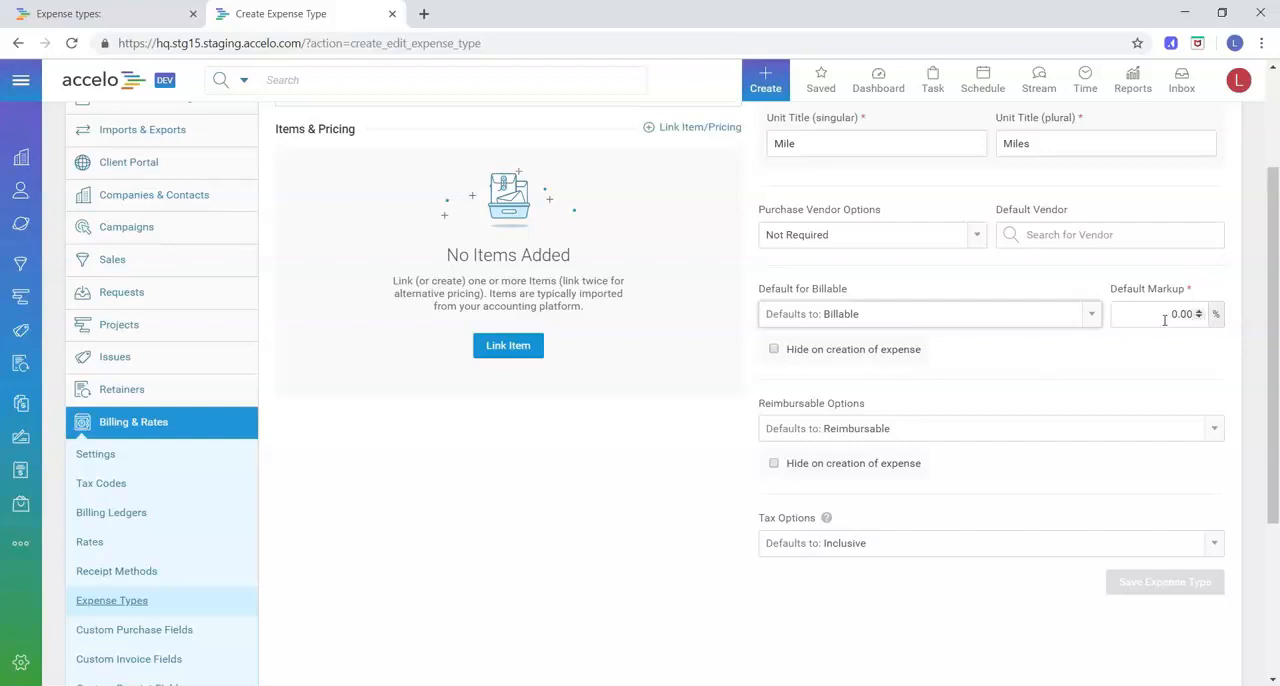
click(879, 431)
click(864, 470)
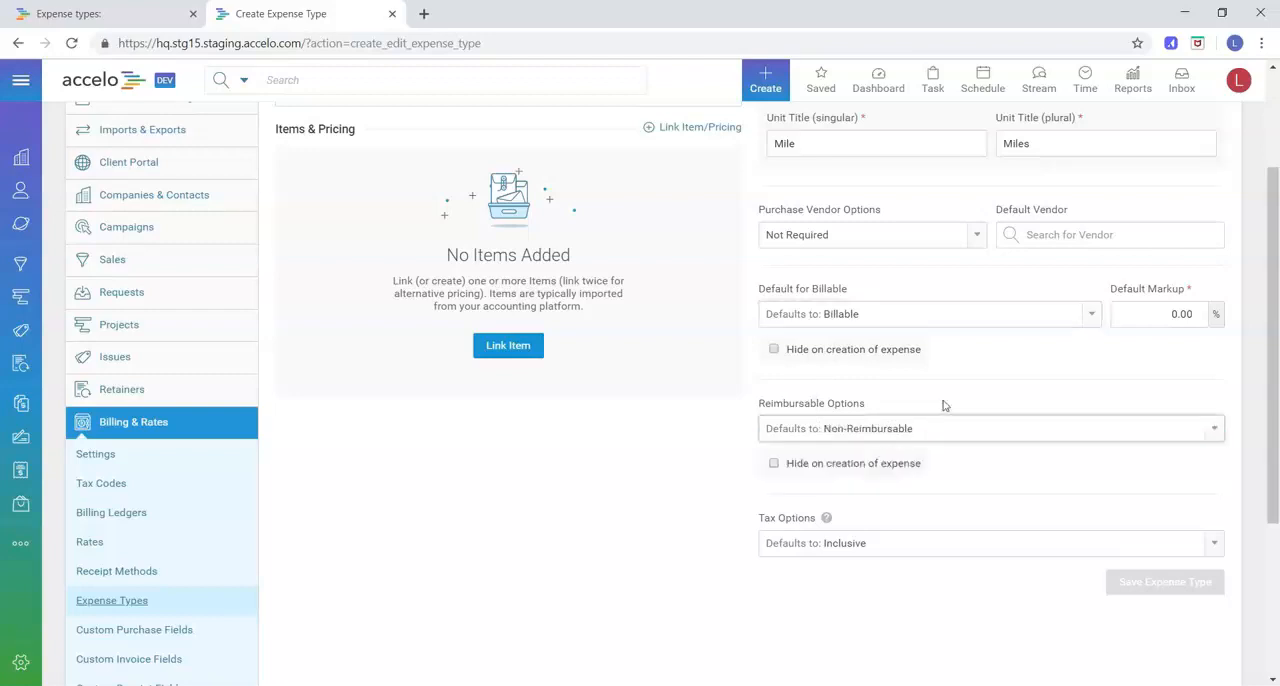
Check the tax option choices for the expense type, leaving the default at Inclusive
scroll(826, 517, down, 1)
click(824, 466)
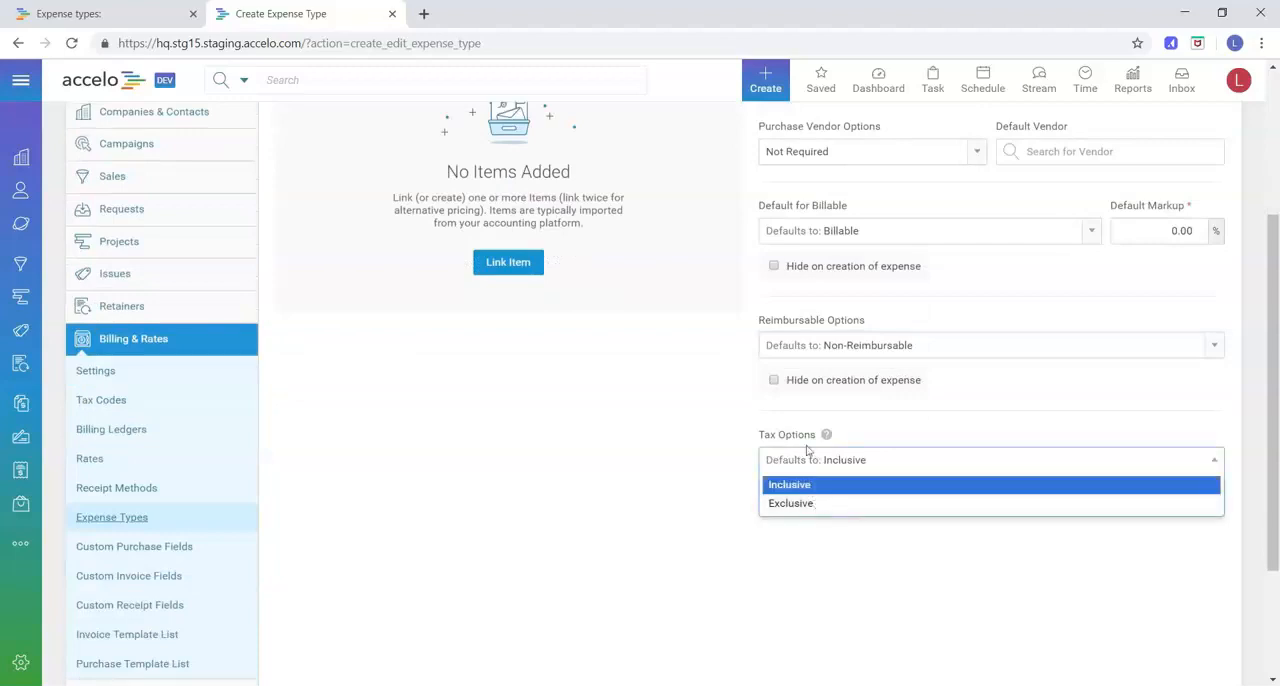
click(876, 440)
scroll(889, 437, up, 1)
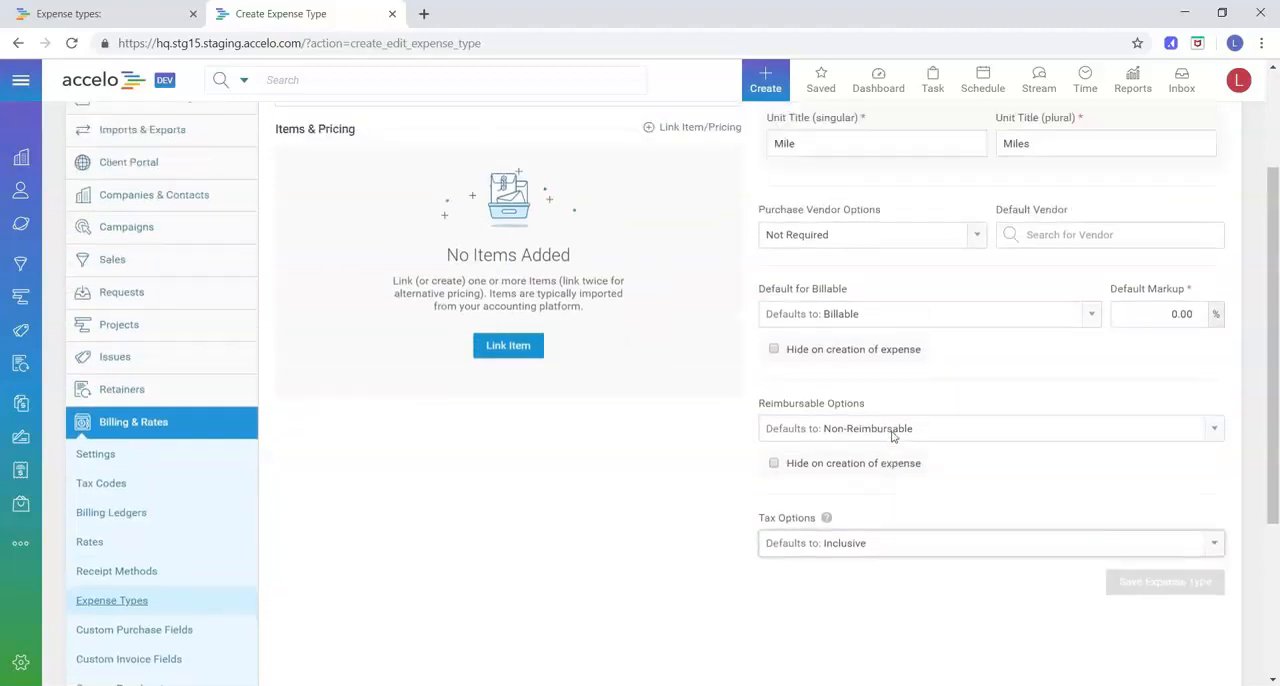
scroll(893, 436, up, 1)
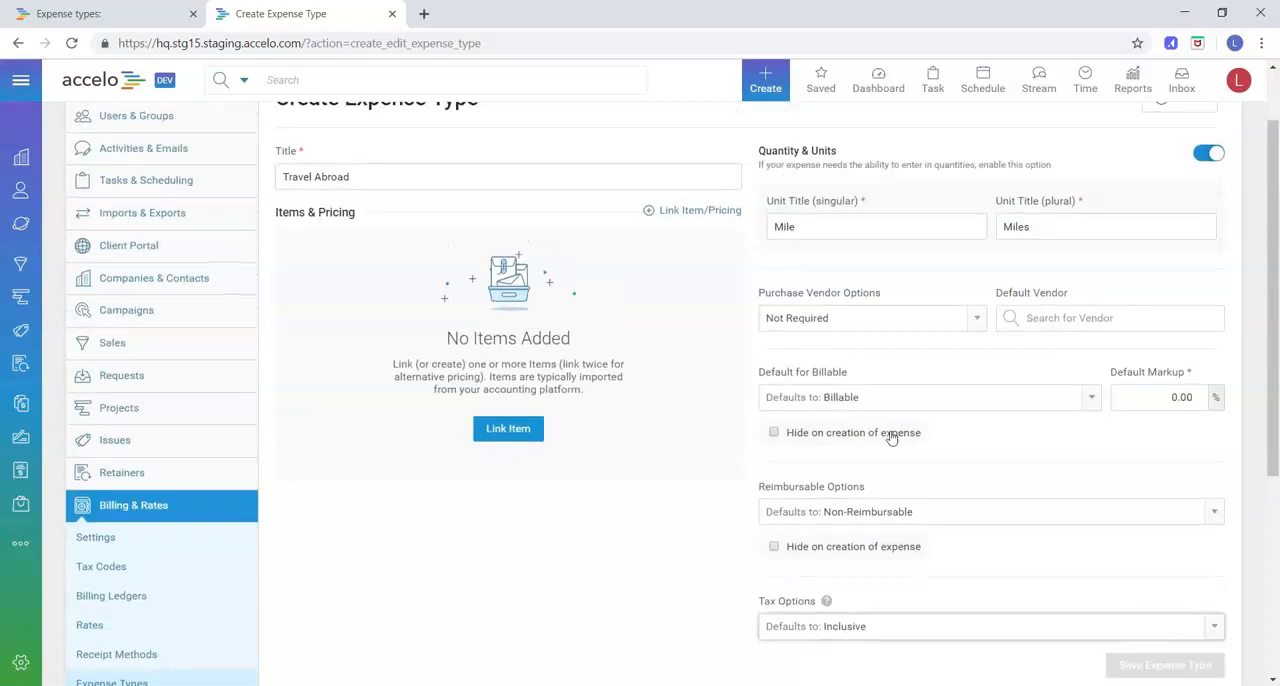
scroll(920, 389, up, 1)
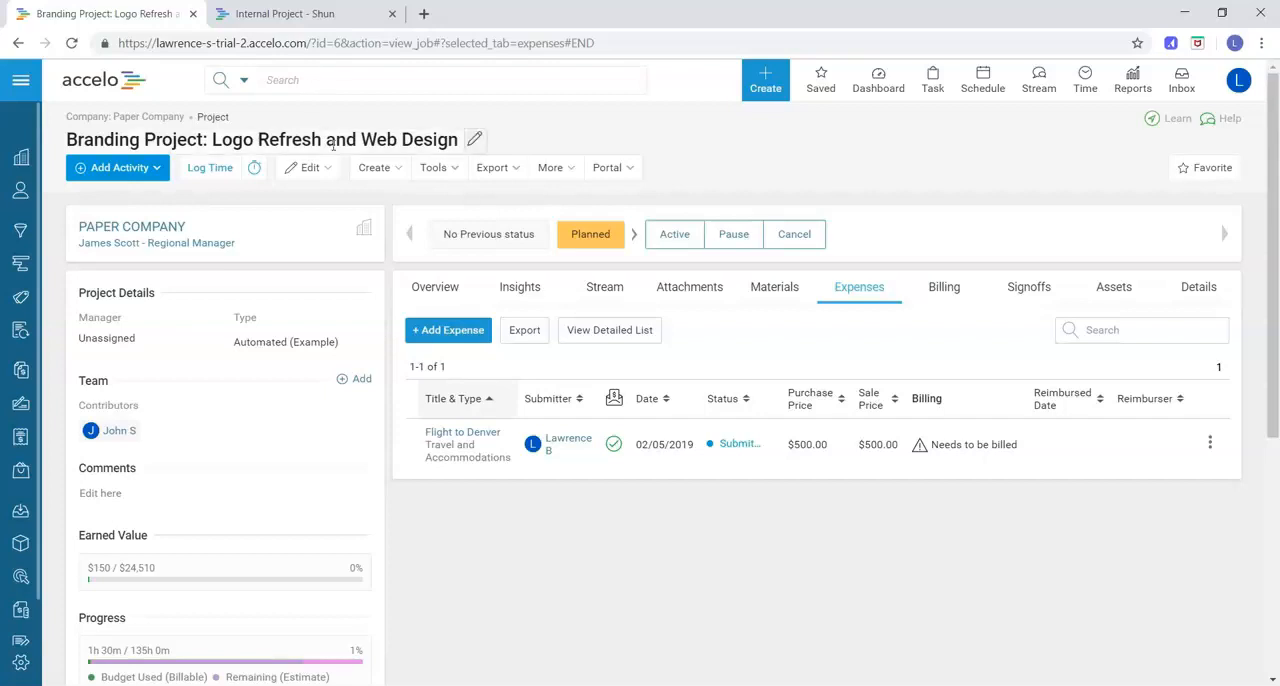
Open a new expense on the Branding Project and view the available expense types without choosing one
click(478, 340)
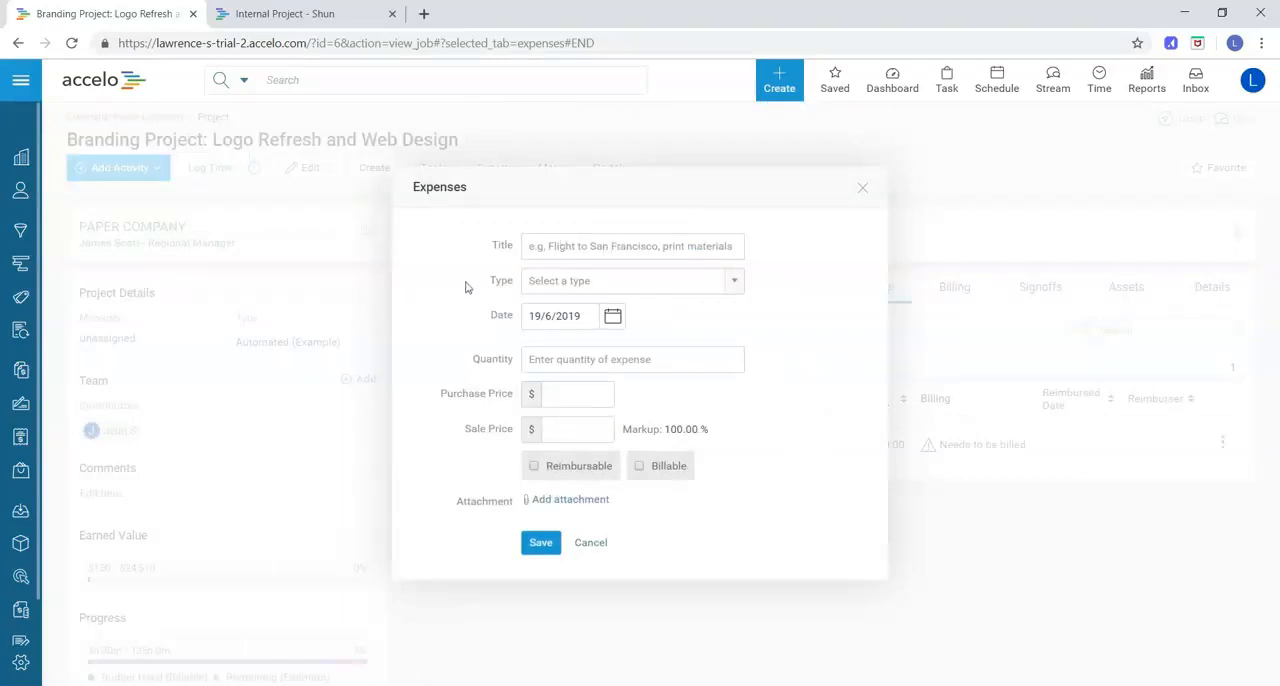
click(537, 285)
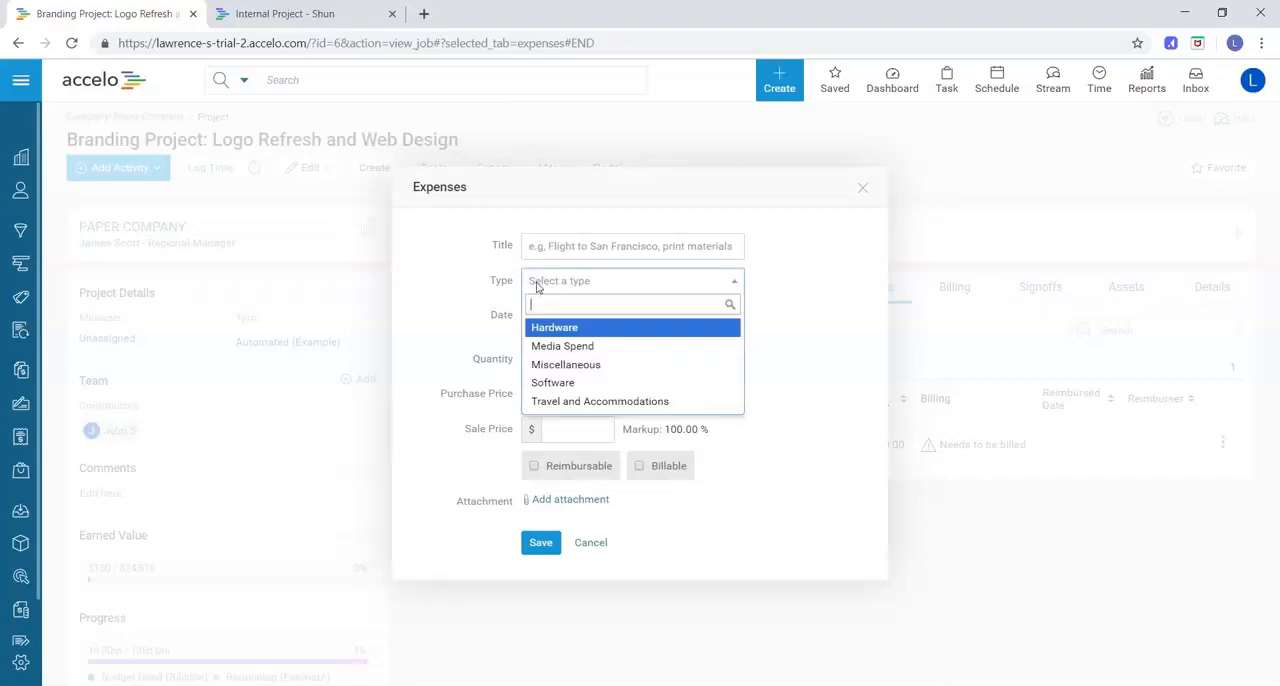
click(498, 318)
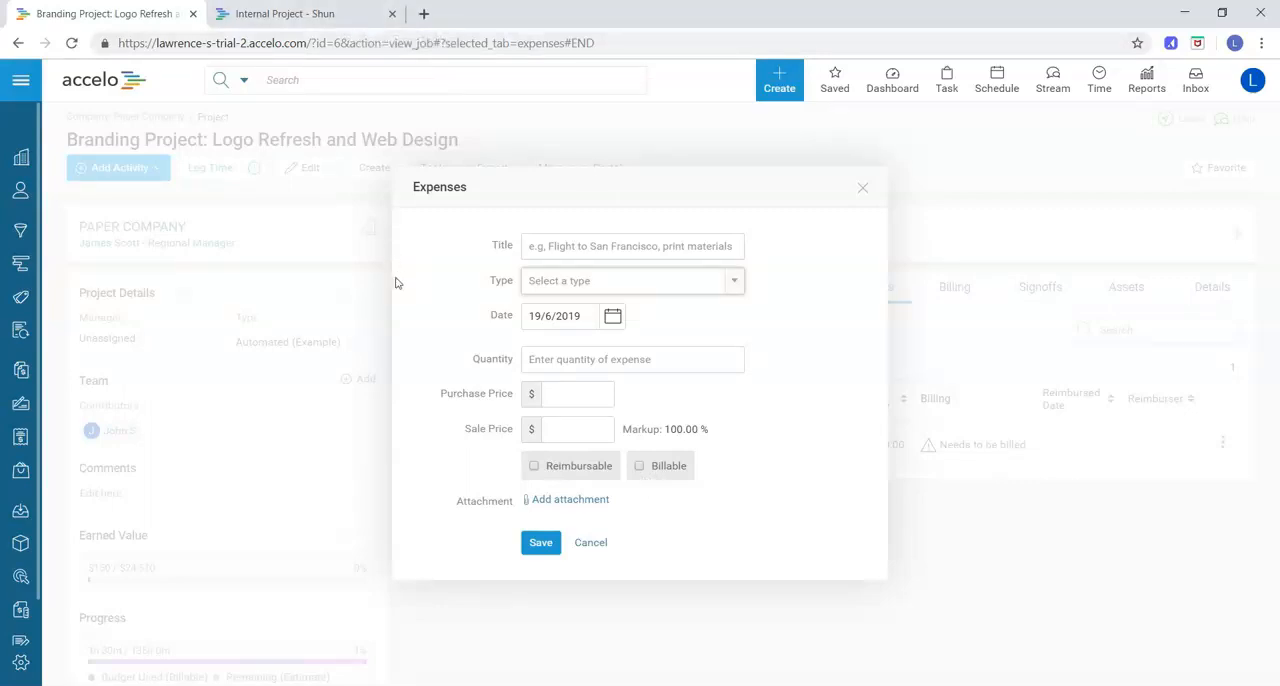
Switch to the Internal Project browser tab and start a new expense of type Travel
click(285, 14)
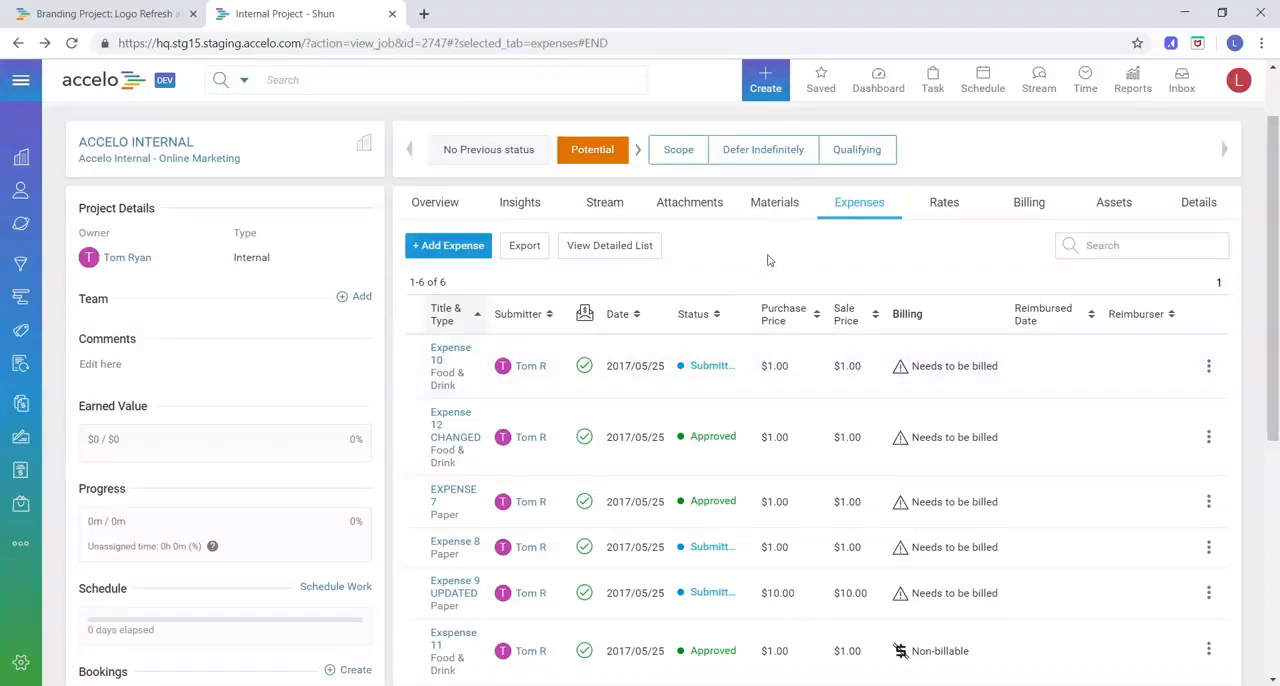
click(765, 84)
click(467, 246)
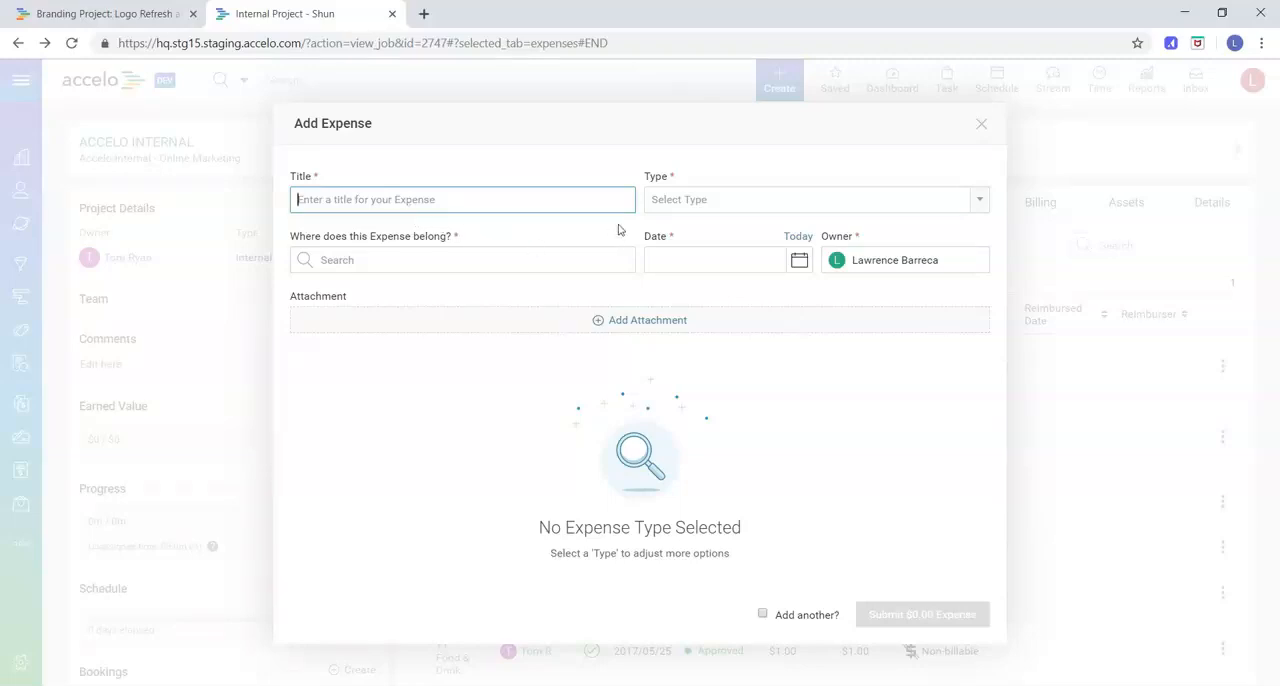
click(703, 199)
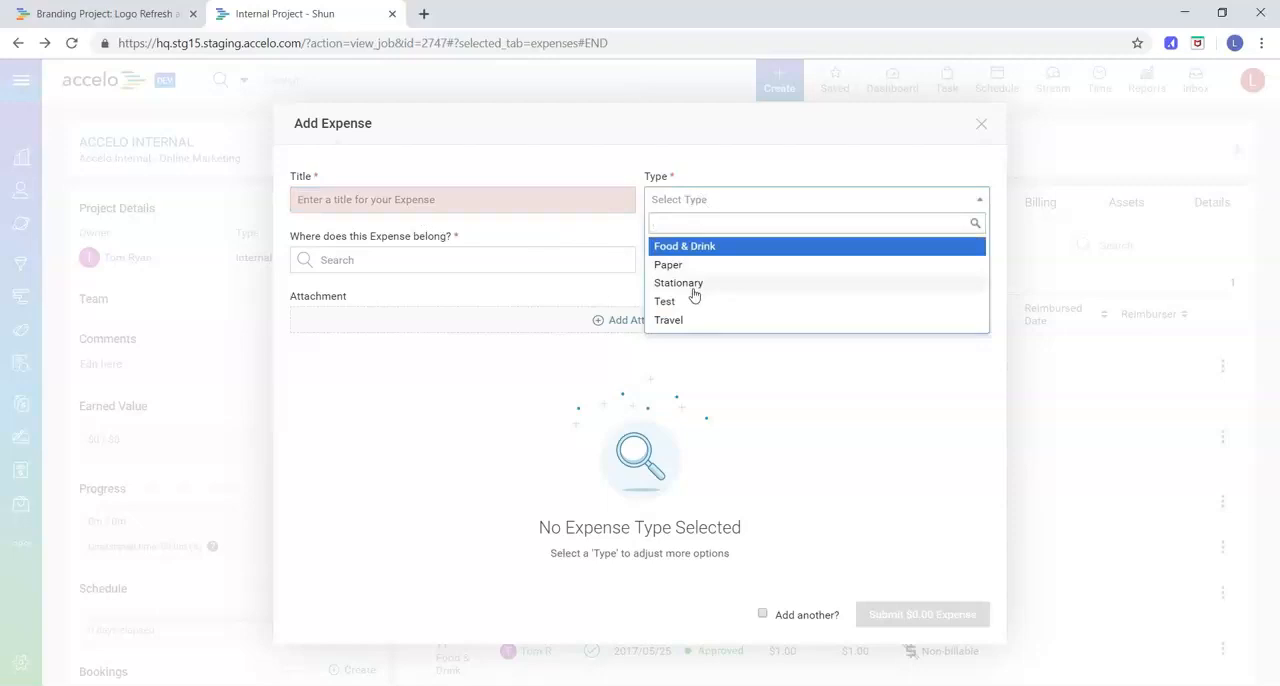
click(688, 320)
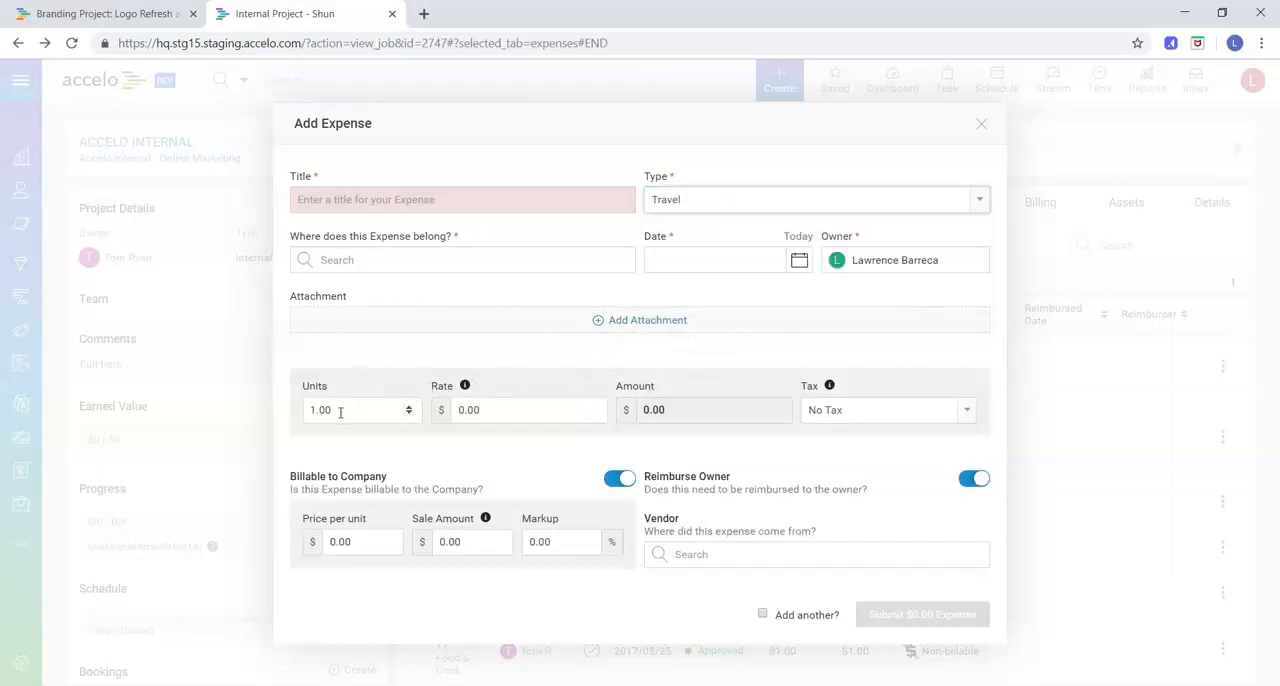
Examine the Travel expense's rate, tax and type fields, keeping the tax at No Tax and the type at Travel
click(470, 410)
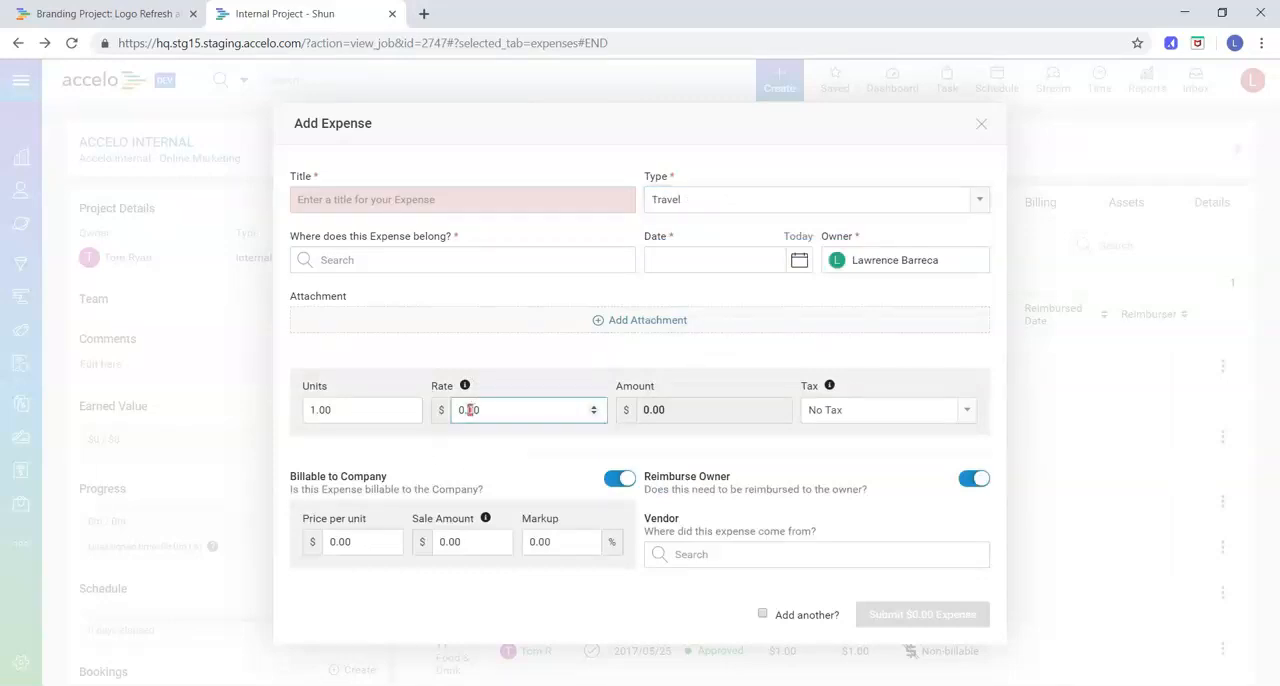
click(831, 414)
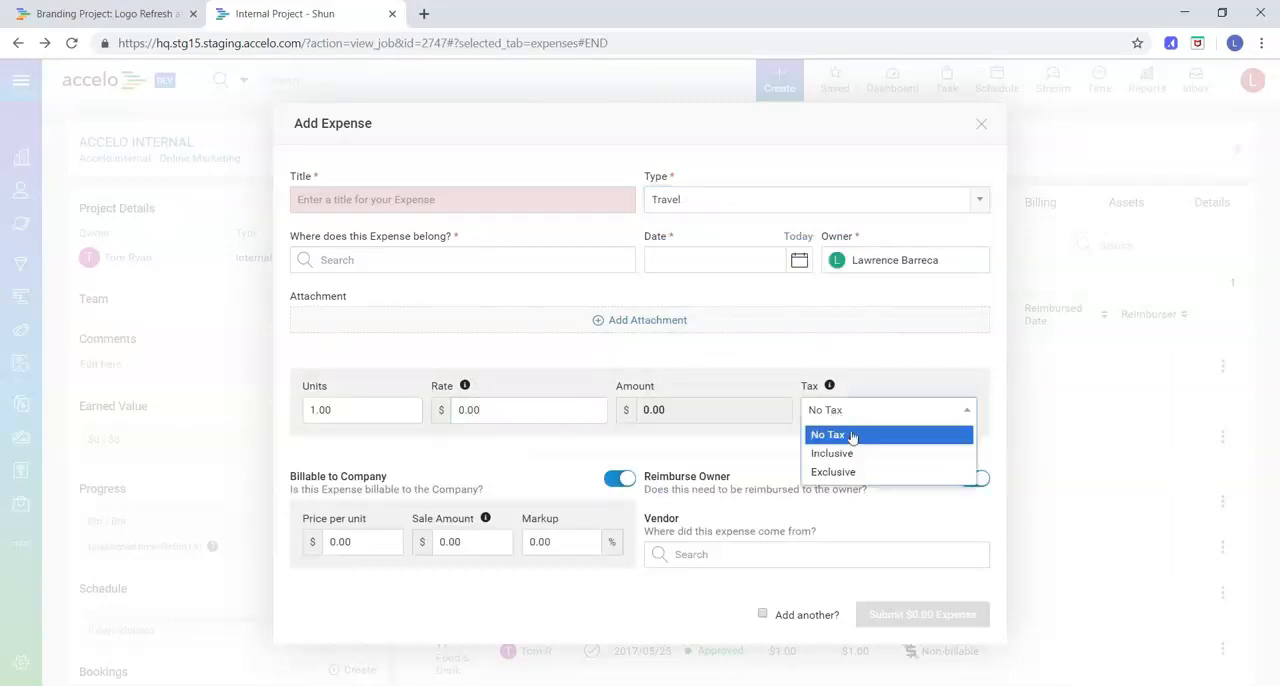
click(849, 430)
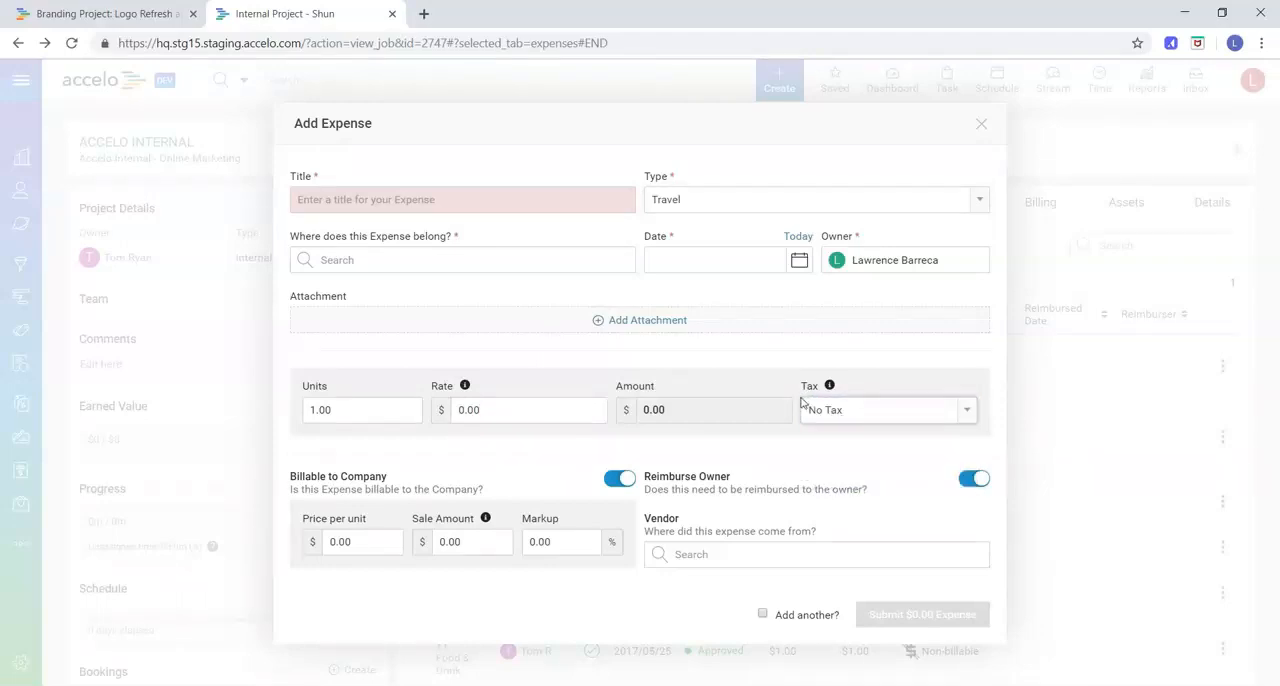
click(705, 211)
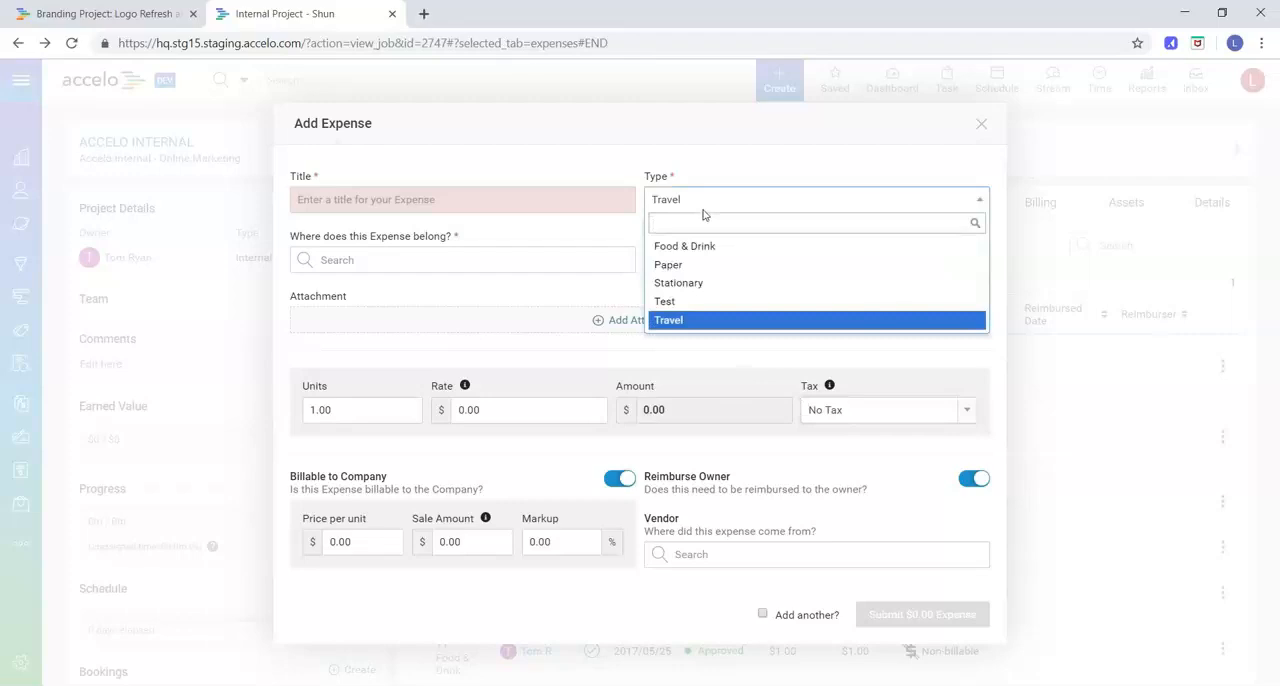
click(703, 211)
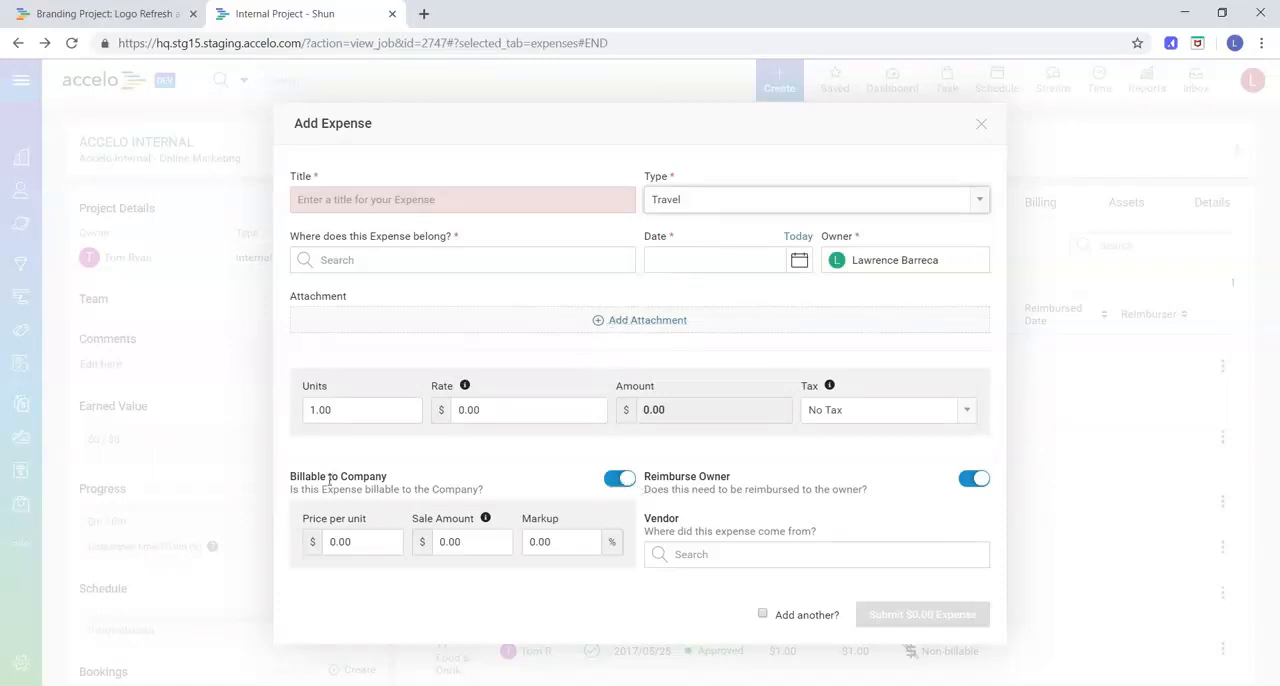
Toggle Billable to Company and Reimburse Owner off and back on, and enable the option to add another expense
click(630, 489)
click(620, 480)
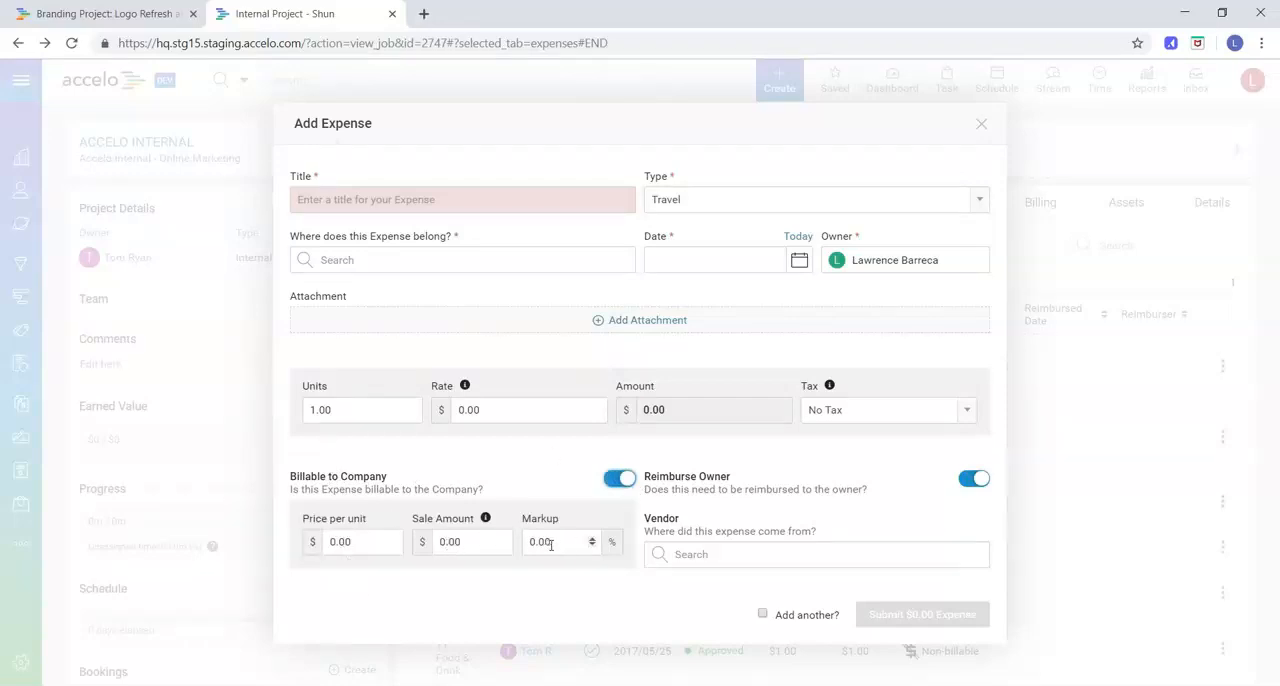
click(970, 480)
click(968, 481)
click(764, 615)
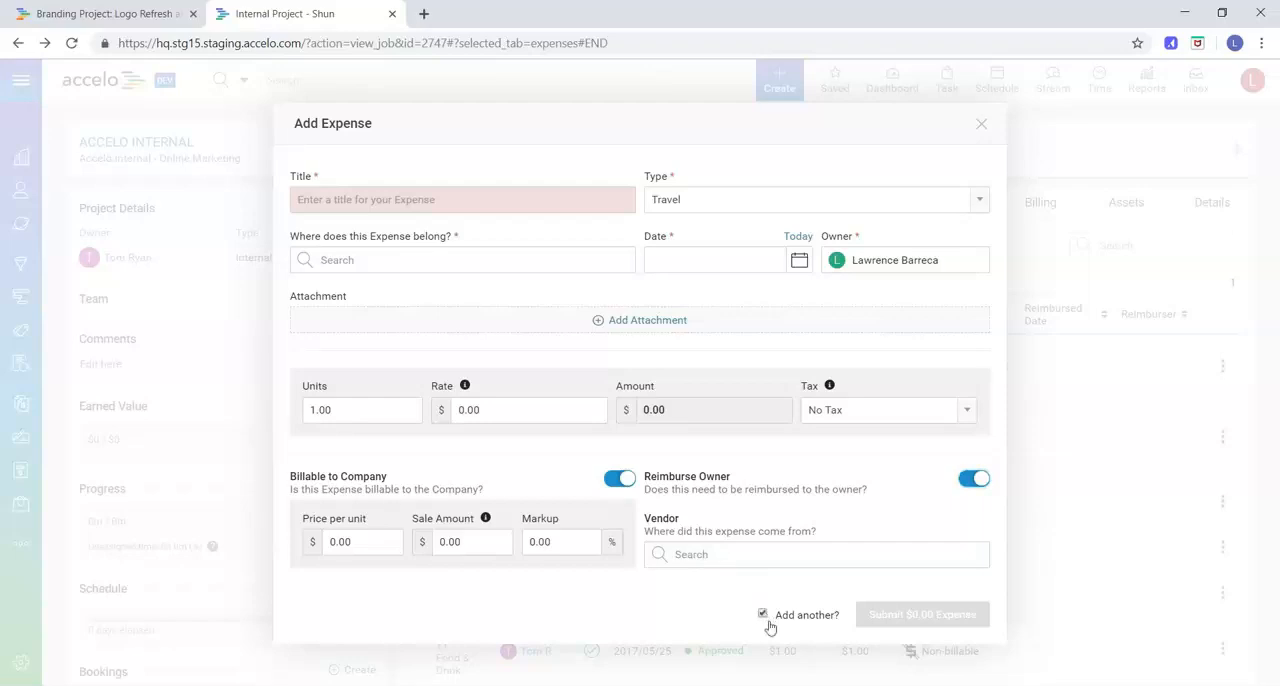